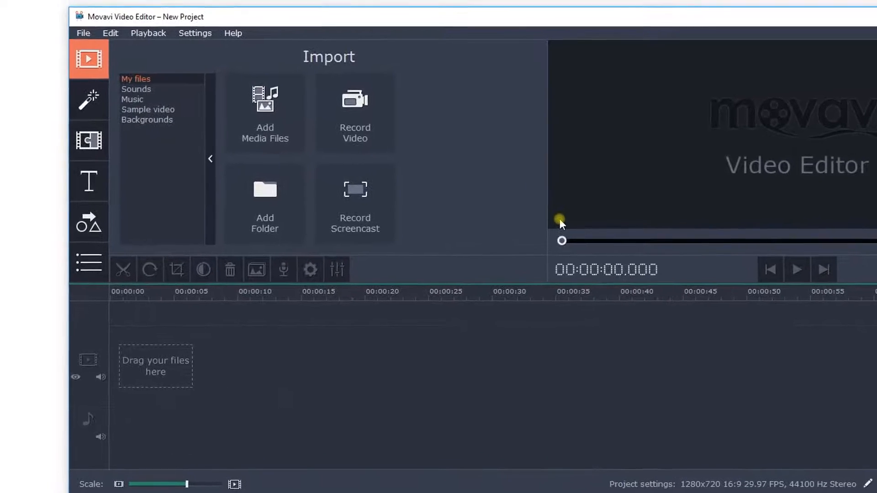
Import clips 1, 2, 3 and 4 together with the Coffee_Stains audio file from the Video folder into the project
{"action": "left_click", "coordinate": [297, 121]}
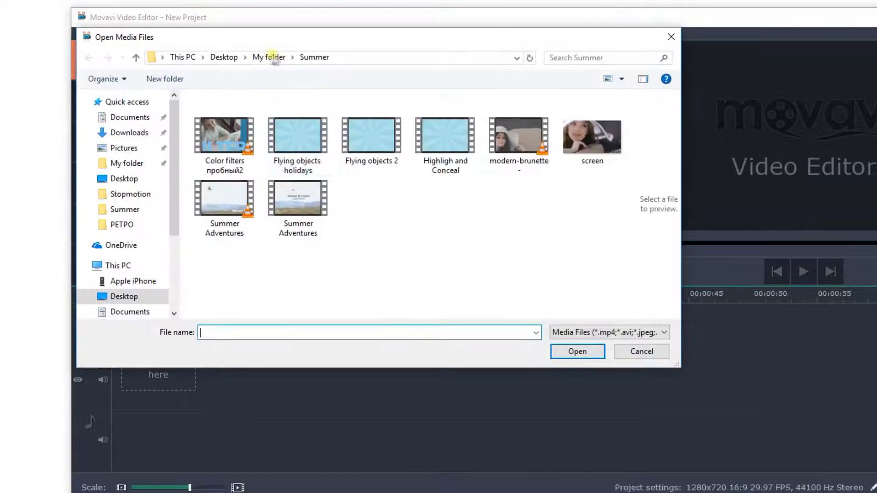
{"action": "left_click", "coordinate": [269, 58]}
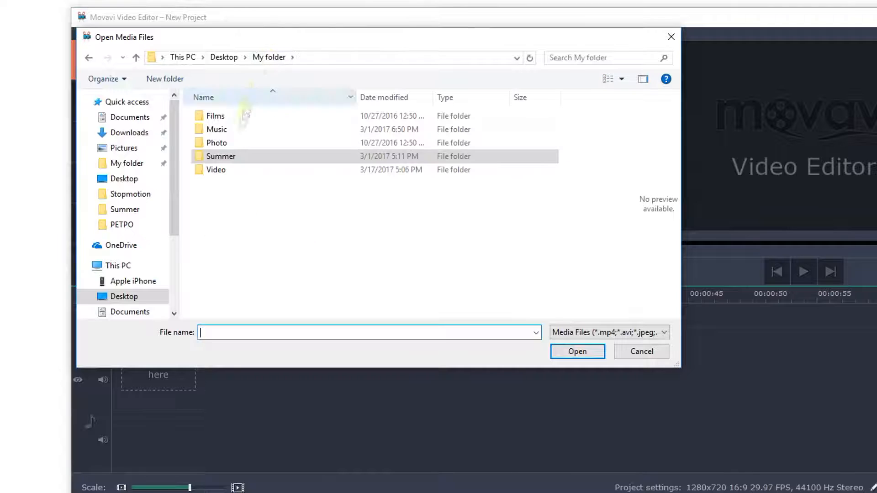
{"action": "double_click", "coordinate": [225, 171]}
{"action": "left_click_drag", "start_coordinate": [565, 207], "coordinate": [207, 106]}
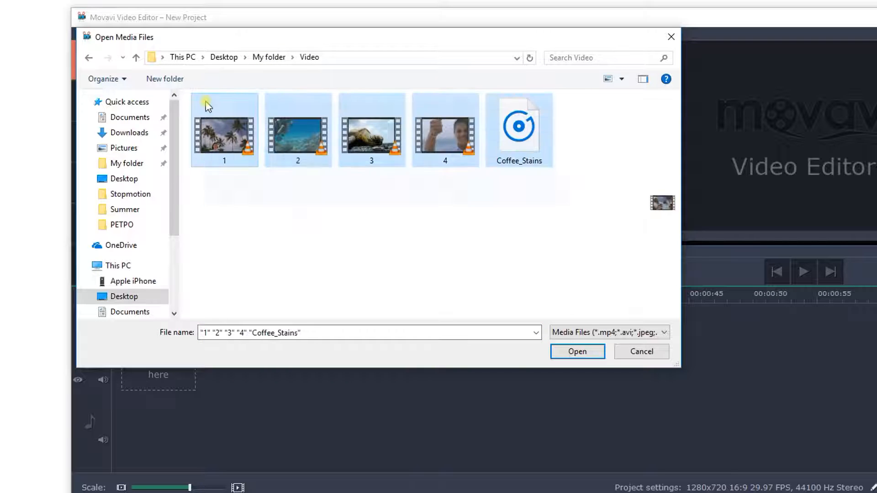
{"action": "left_click", "coordinate": [558, 352]}
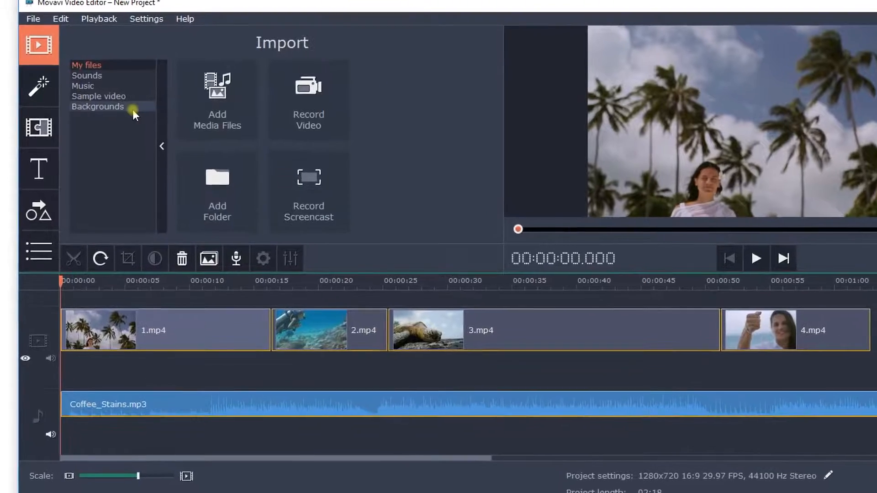
Insert the Blue Sunburst background at the start of the video track, before 1.mp4
{"action": "left_click", "coordinate": [132, 110]}
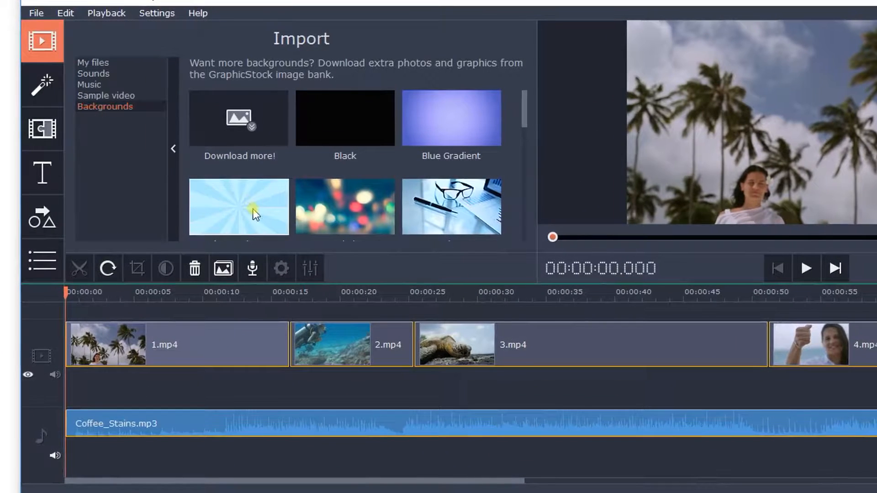
{"action": "left_click", "coordinate": [254, 215]}
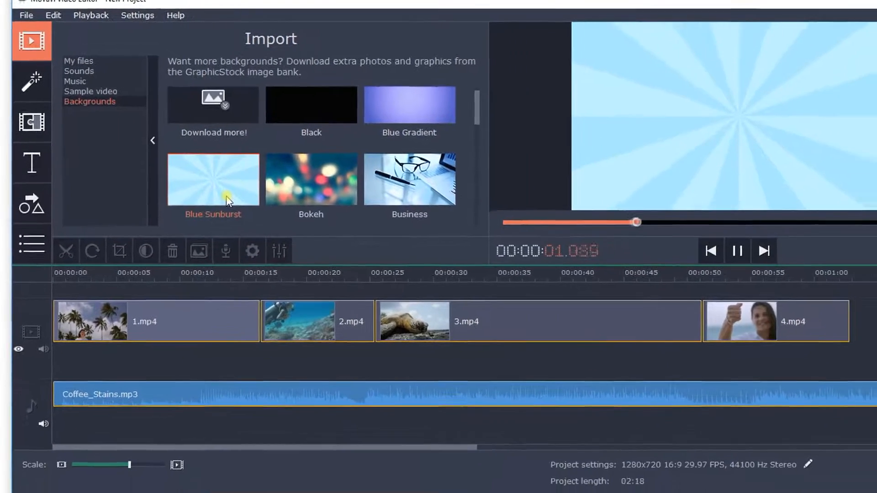
{"action": "left_click_drag", "start_coordinate": [217, 195], "coordinate": [44, 305]}
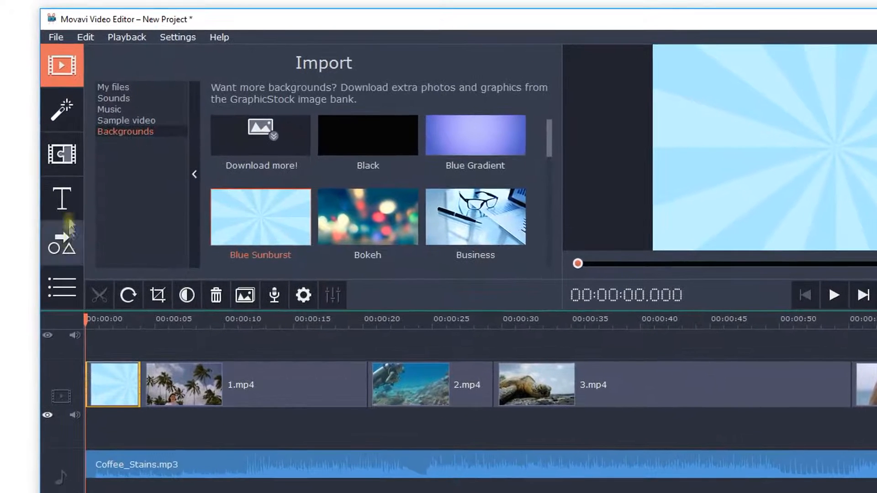
Look through the Basic, Artistic and Intros titles and add the Trendy circle intro title at the very start of the title track
{"action": "left_click", "coordinate": [60, 201]}
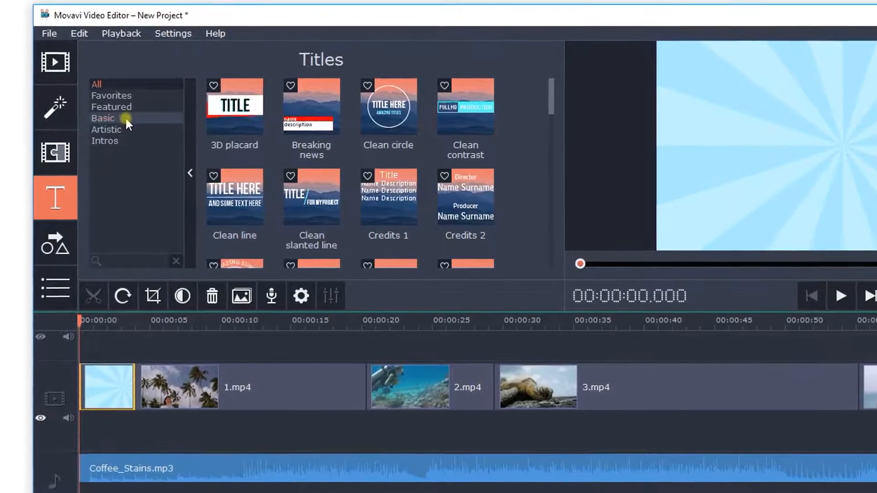
{"action": "left_click", "coordinate": [125, 118]}
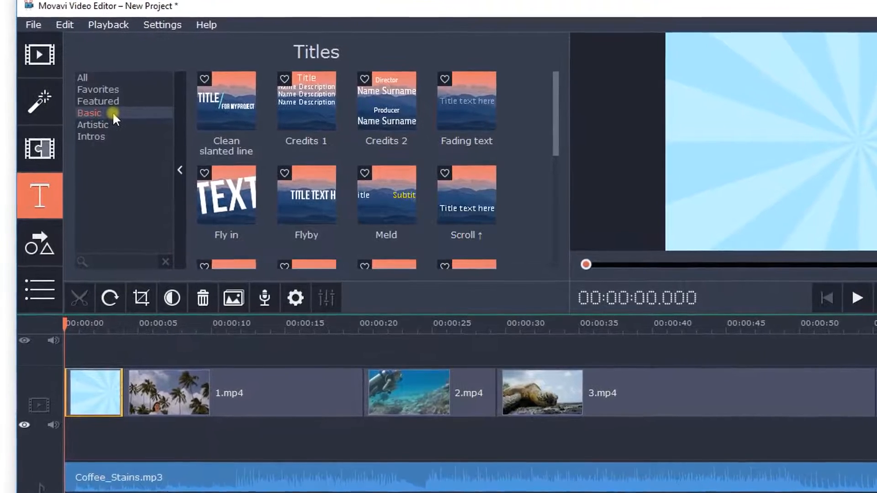
{"action": "left_click", "coordinate": [110, 126]}
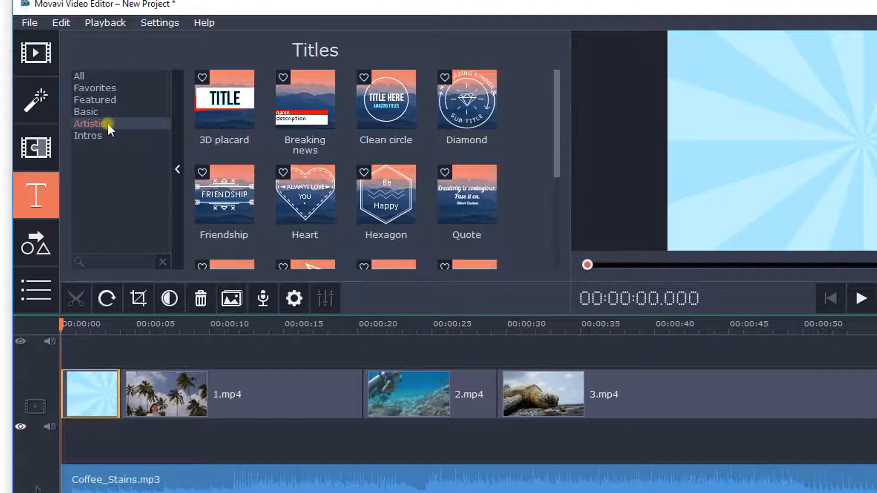
{"action": "left_click", "coordinate": [107, 132]}
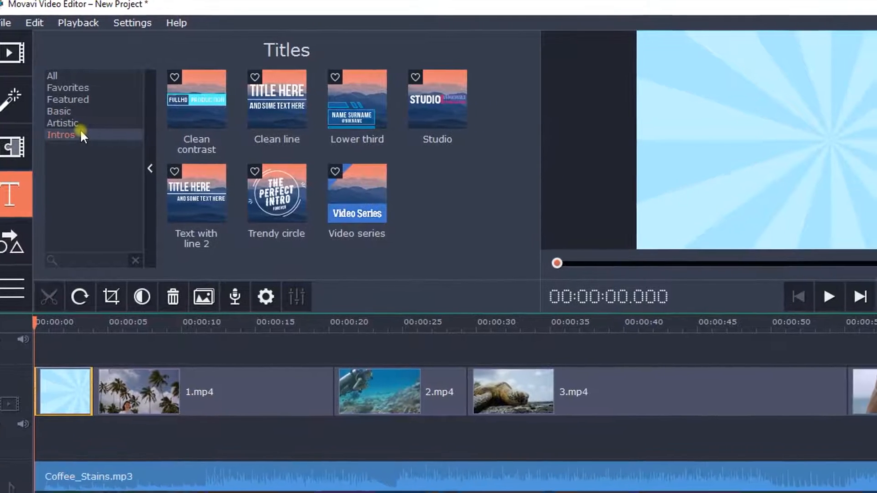
{"action": "left_click", "coordinate": [274, 194]}
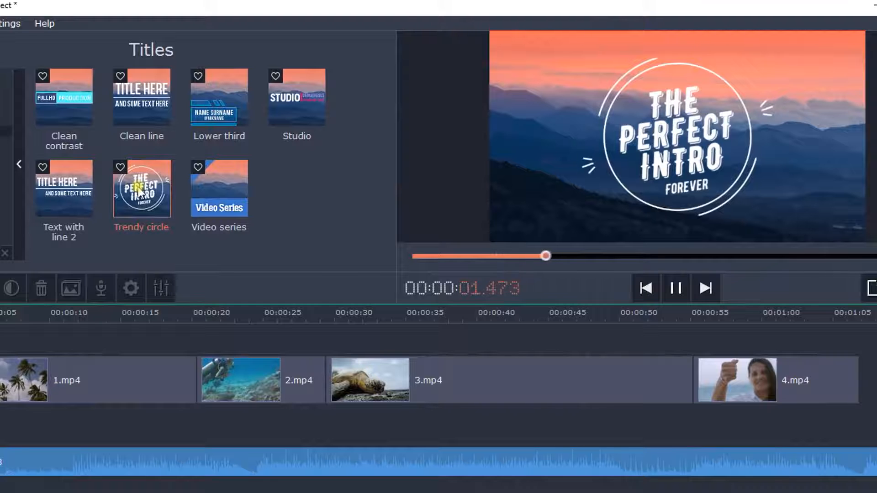
{"action": "left_click_drag", "start_coordinate": [142, 185], "coordinate": [0, 347]}
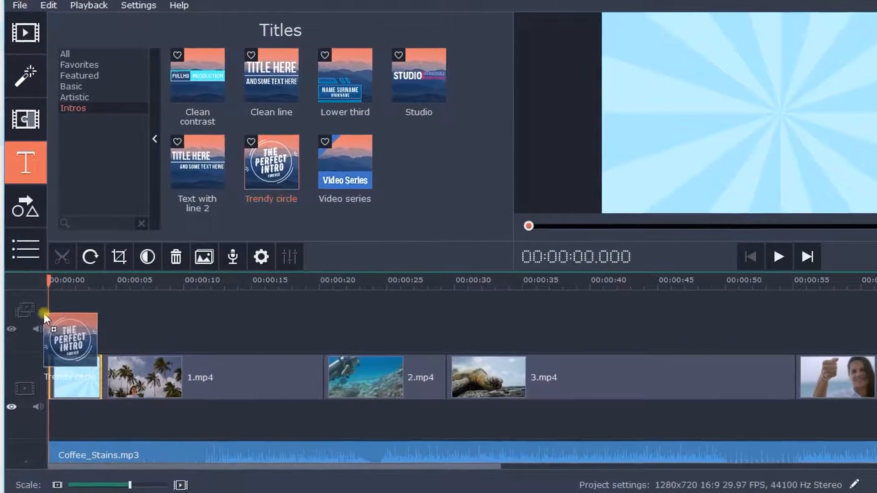
{"action": "left_click_drag", "start_coordinate": [43, 313], "coordinate": [51, 305]}
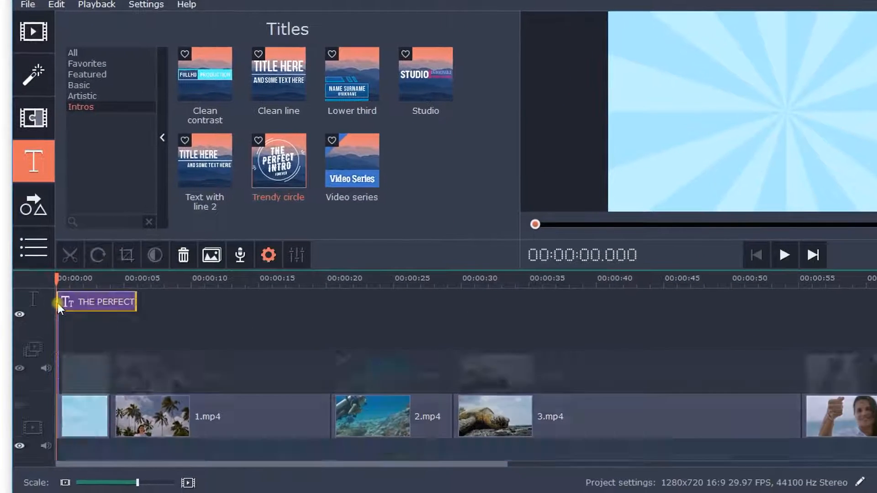
Shorten the title clip to 4 seconds so it ends together with the background clip
{"action": "mouse_move", "coordinate": [93, 302]}
{"action": "left_mouse_down"}
{"action": "mouse_move", "coordinate": [393, 305]}
{"action": "mouse_move", "coordinate": [90, 318]}
{"action": "left_mouse_up"}
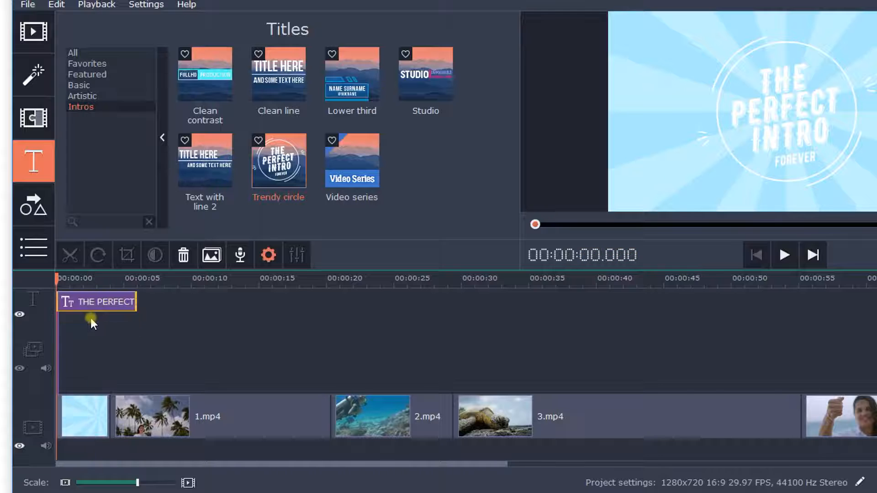
{"action": "left_click_drag", "start_coordinate": [137, 302], "coordinate": [110, 304]}
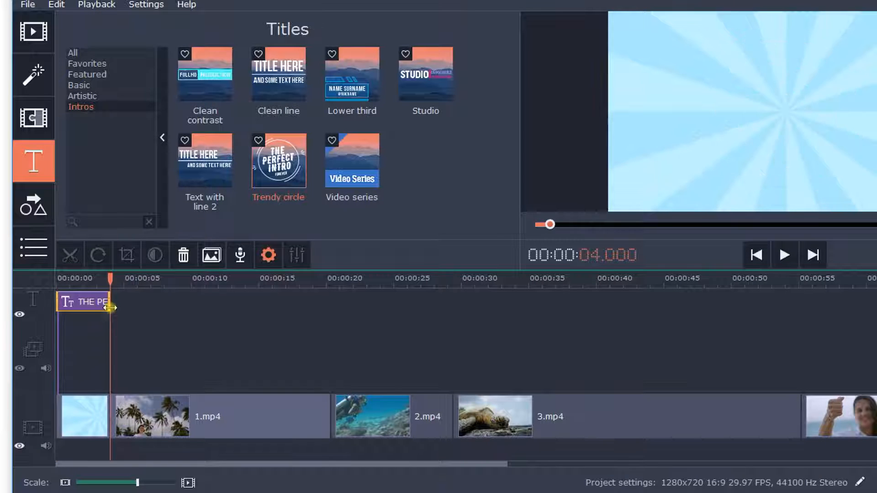
{"action": "left_click", "coordinate": [89, 324]}
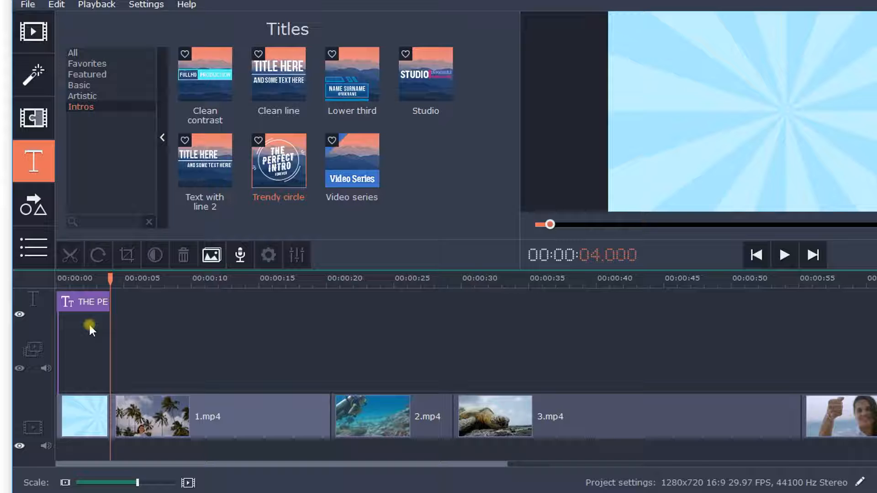
Open the title clip for editing and move the FOREVER text line outside the video frame
{"action": "double_click", "coordinate": [86, 302]}
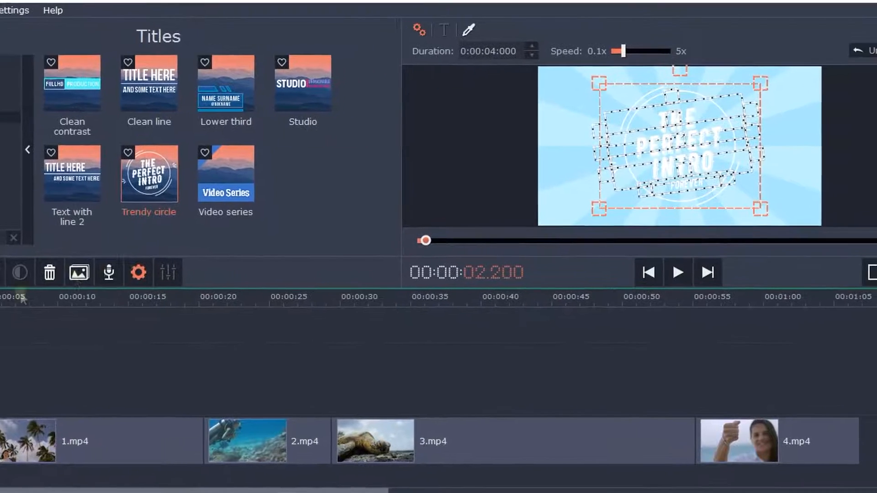
{"action": "left_click", "coordinate": [599, 199]}
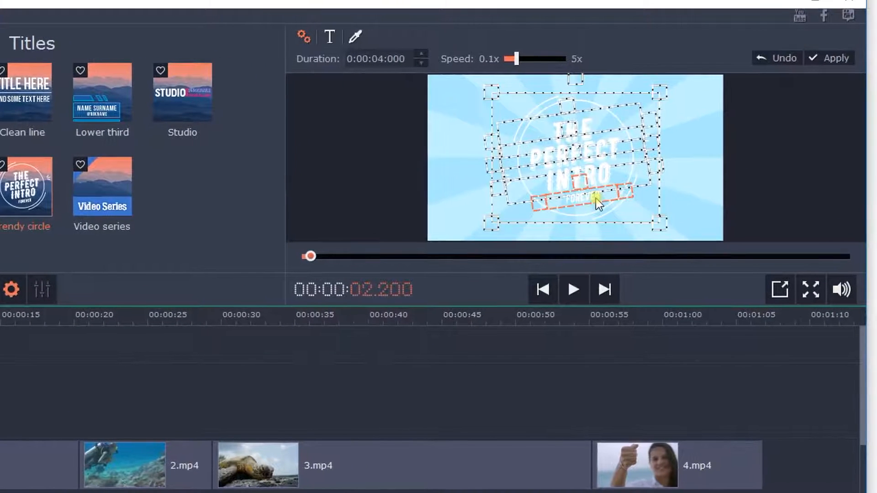
{"action": "left_click_drag", "start_coordinate": [591, 202], "coordinate": [791, 169]}
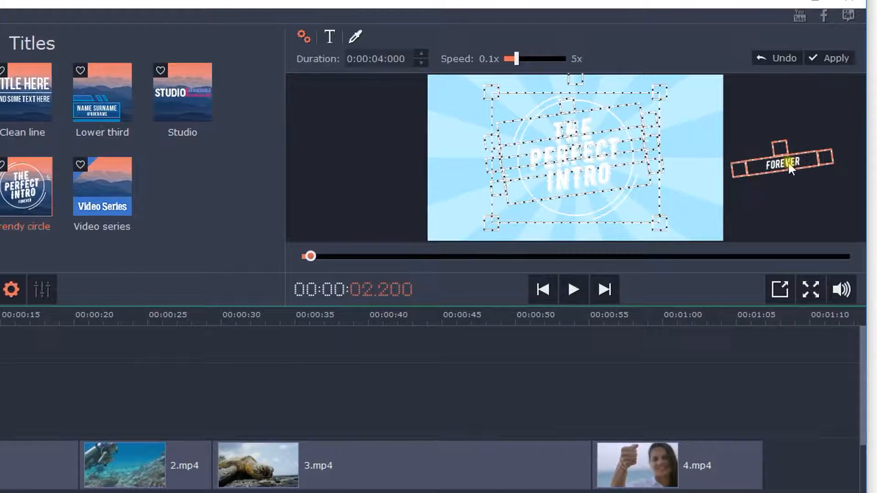
Replace the title's word INTRO with VACATION
{"action": "left_click", "coordinate": [610, 179]}
{"action": "key", "text": "BackSpace"}
{"action": "key", "text": "BackSpace"}
{"action": "key", "text": "BackSpace"}
{"action": "key", "text": "BackSpace"}
{"action": "key", "text": "BackSpace"}
{"action": "type", "text": "VACATI"}
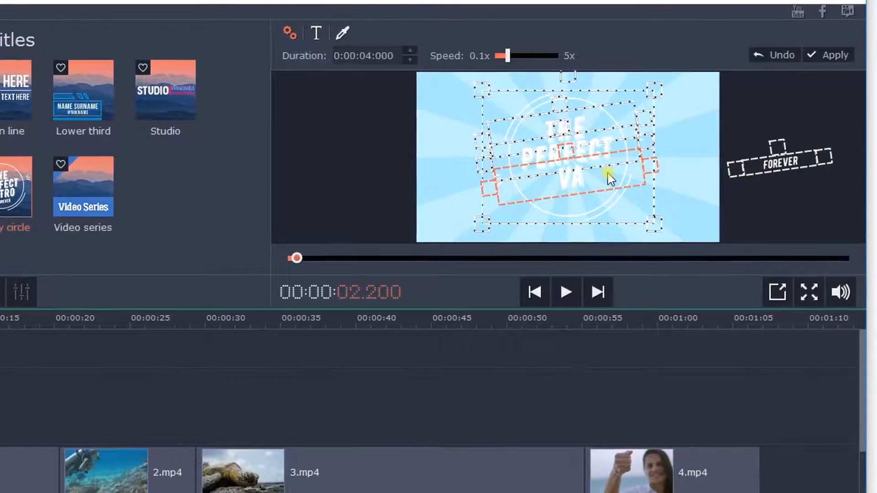
{"action": "type", "text": "ON"}
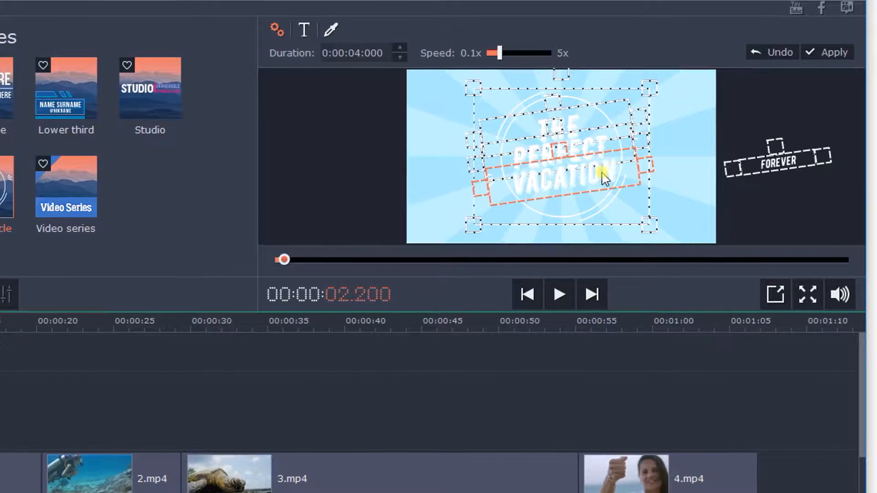
Enlarge the title's circle, rearrange the THE, PERFECT and VACATION lines inside it, and apply the changes
{"action": "left_click_drag", "start_coordinate": [474, 226], "coordinate": [460, 236]}
{"action": "mouse_move", "coordinate": [656, 89]}
{"action": "left_mouse_down"}
{"action": "mouse_move", "coordinate": [680, 72]}
{"action": "mouse_move", "coordinate": [667, 77]}
{"action": "left_mouse_up"}
{"action": "left_click", "coordinate": [574, 130]}
{"action": "left_click", "coordinate": [582, 116]}
{"action": "left_click", "coordinate": [588, 145]}
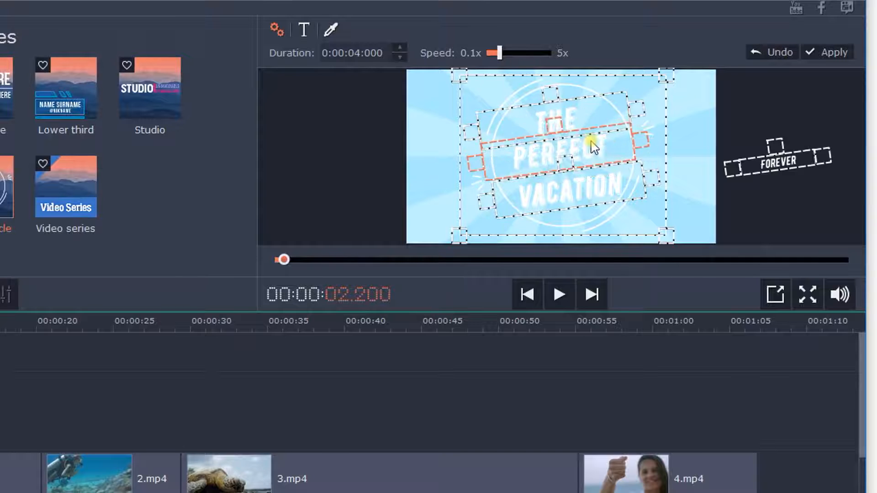
{"action": "left_click", "coordinate": [571, 196]}
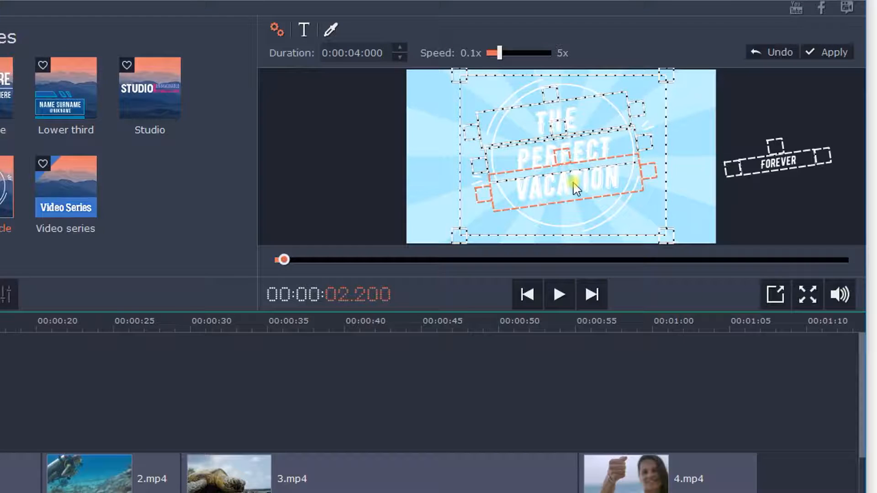
{"action": "left_click", "coordinate": [826, 51]}
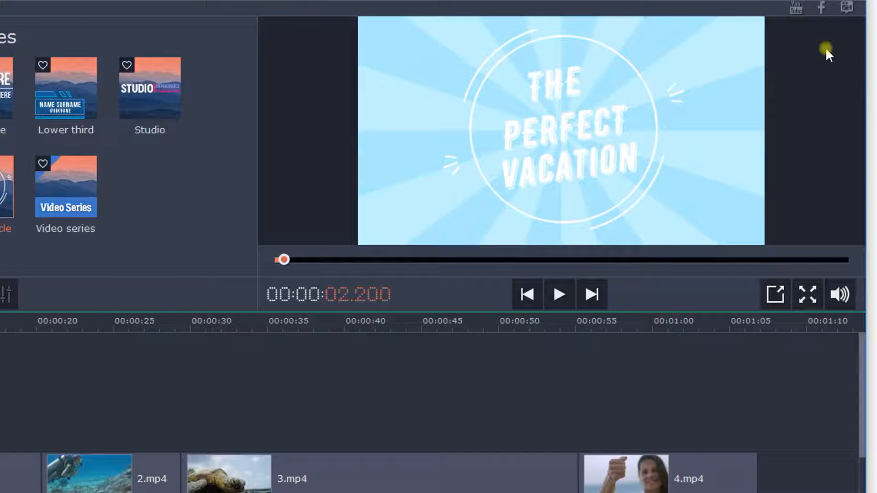
Reopen the title for editing, nudge the word THE slightly closer to PERFECT, and apply the change
{"action": "double_click", "coordinate": [0, 392]}
{"action": "left_click", "coordinate": [579, 116]}
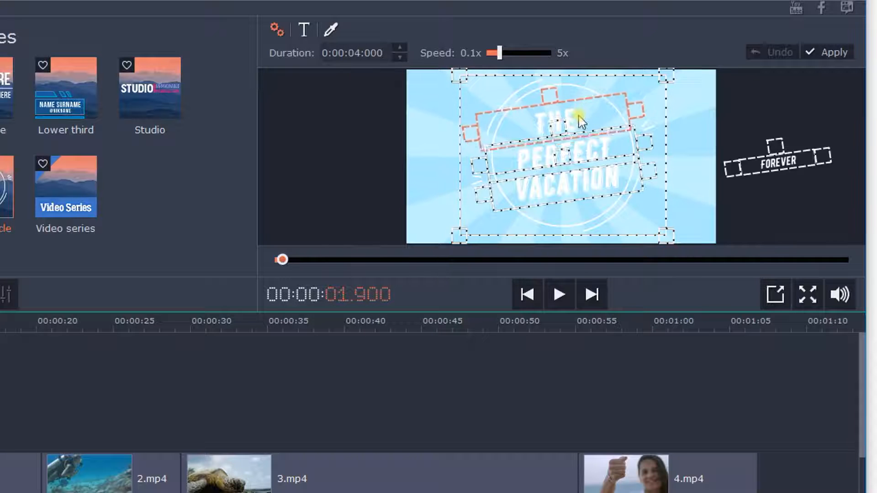
{"action": "left_click", "coordinate": [838, 52]}
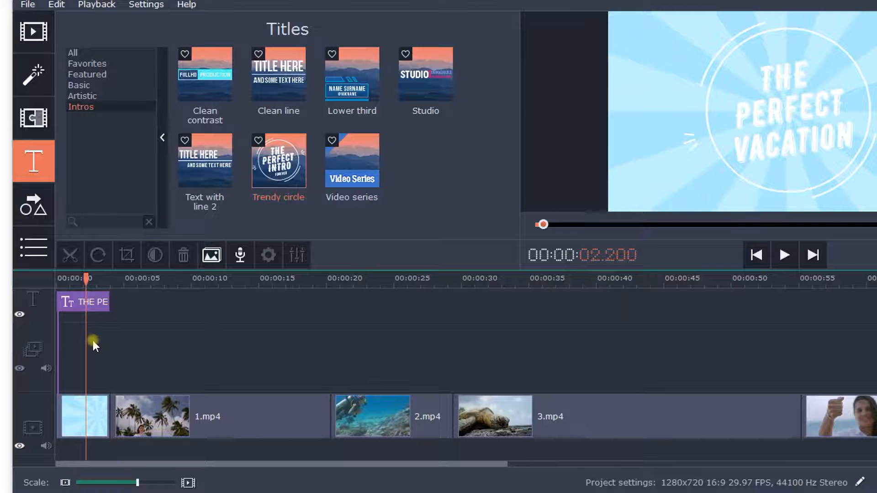
Open the title's clip properties, keep the duration at 4 seconds and raise the animation speed to about mid-range
{"action": "left_click", "coordinate": [93, 302]}
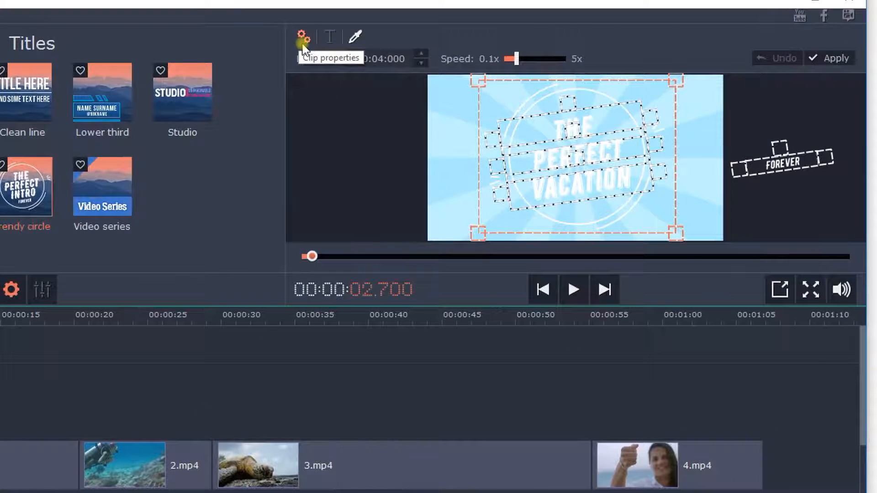
{"action": "left_click", "coordinate": [416, 57]}
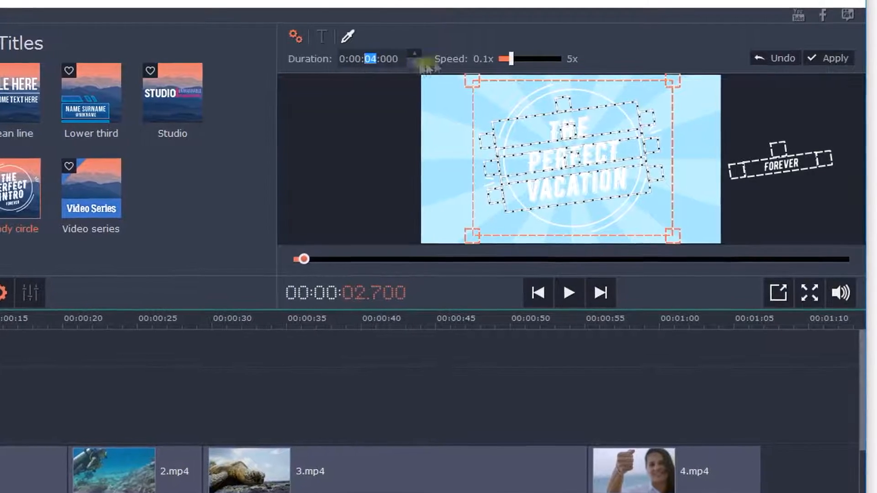
{"action": "mouse_move", "coordinate": [513, 59]}
{"action": "left_mouse_down"}
{"action": "mouse_move", "coordinate": [535, 59]}
{"action": "mouse_move", "coordinate": [523, 58]}
{"action": "left_mouse_up"}
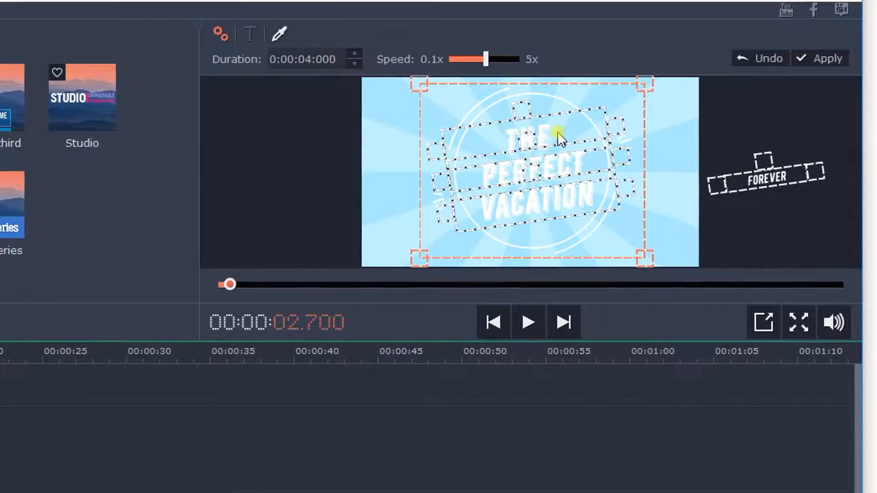
Select the PERFECT line and set its font to BERNIER Shade at size 150
{"action": "left_click", "coordinate": [561, 134]}
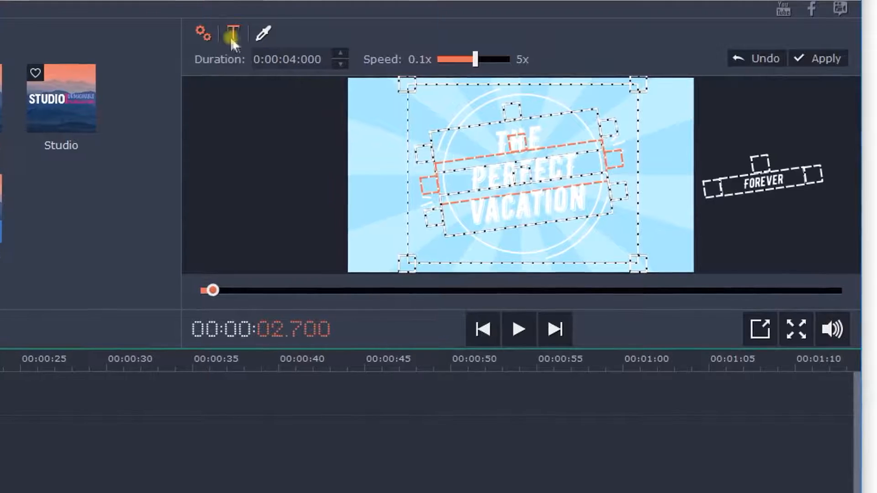
{"action": "left_click", "coordinate": [236, 33]}
{"action": "left_click", "coordinate": [348, 58]}
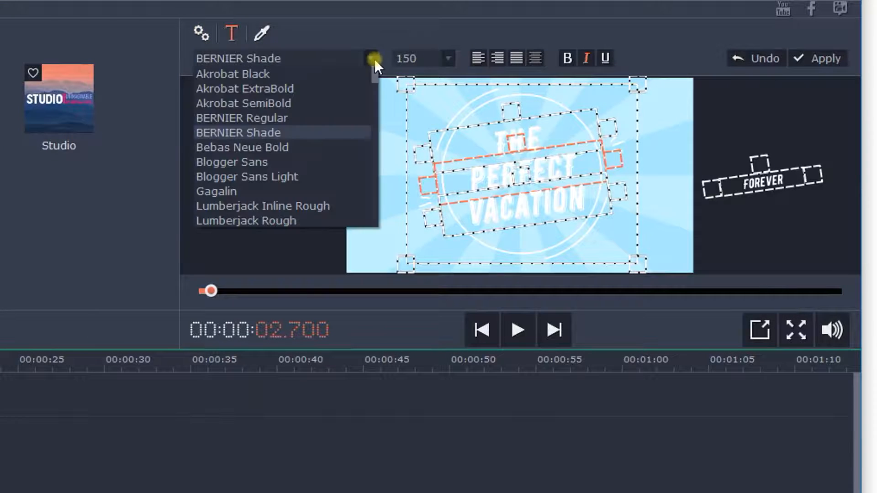
{"action": "left_click", "coordinate": [335, 132]}
{"action": "left_click", "coordinate": [451, 62]}
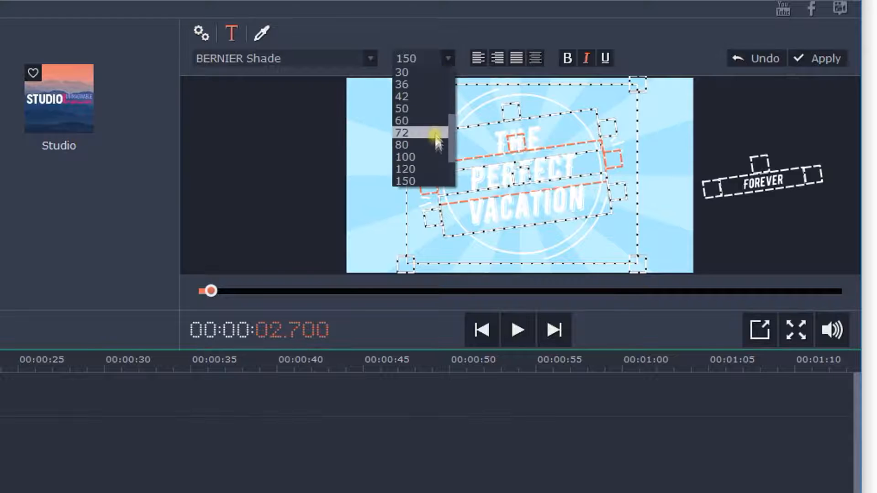
{"action": "left_click", "coordinate": [432, 180]}
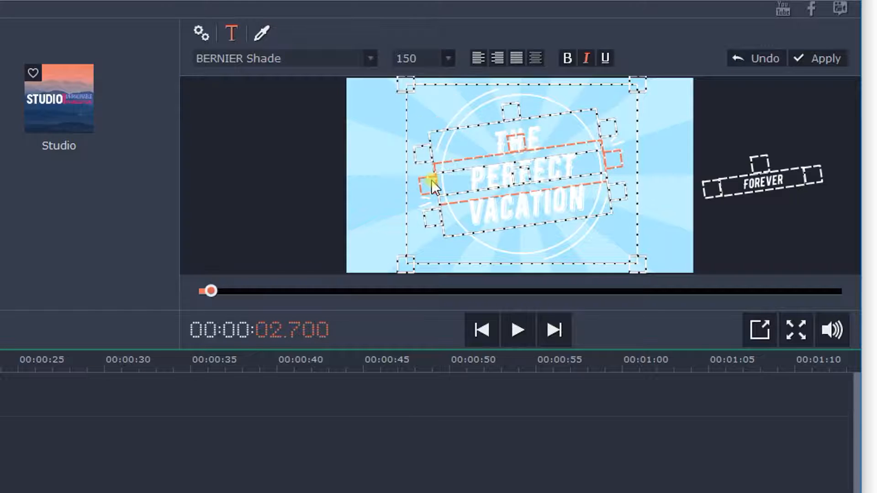
Try the left, right and justified alignments on the PERFECT line, then finish with centred alignment
{"action": "left_click", "coordinate": [479, 58]}
{"action": "left_click", "coordinate": [497, 59]}
{"action": "left_click", "coordinate": [512, 57]}
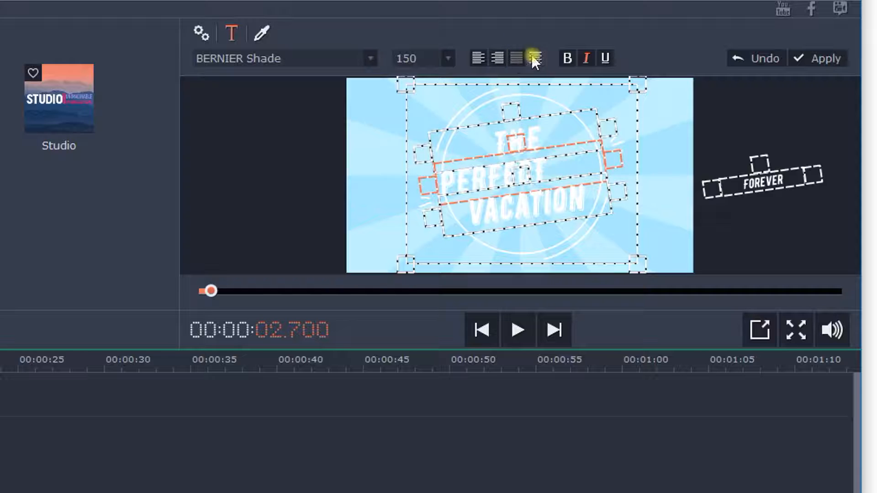
{"action": "left_click", "coordinate": [534, 58]}
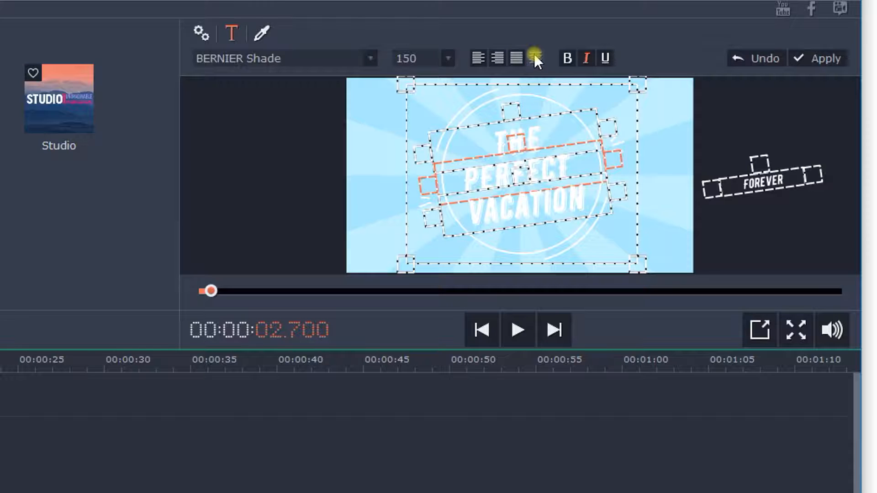
Try purple and red text colours on the PERFECT line, then return it to white
{"action": "left_click", "coordinate": [263, 34]}
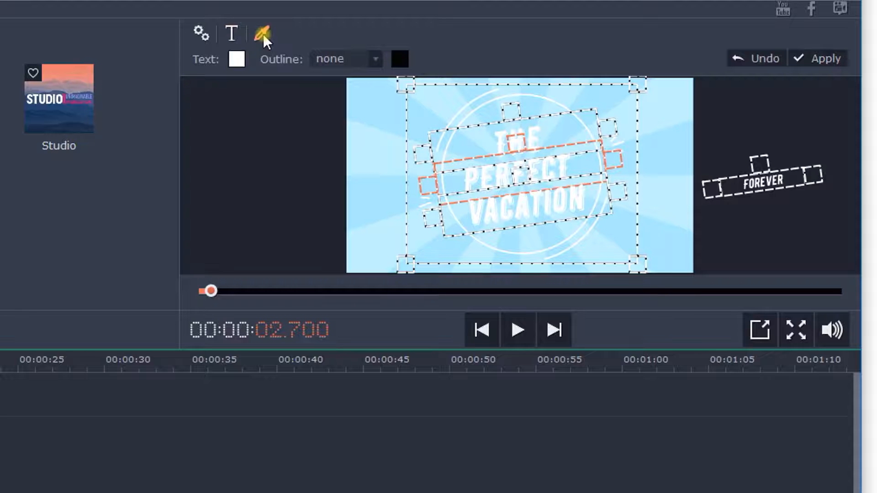
{"action": "left_click", "coordinate": [240, 63]}
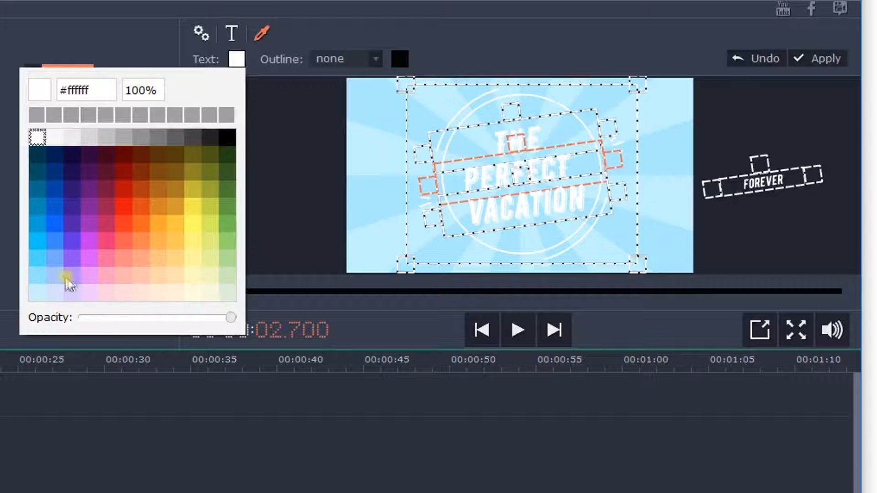
{"action": "left_click", "coordinate": [85, 276]}
{"action": "left_click", "coordinate": [89, 223]}
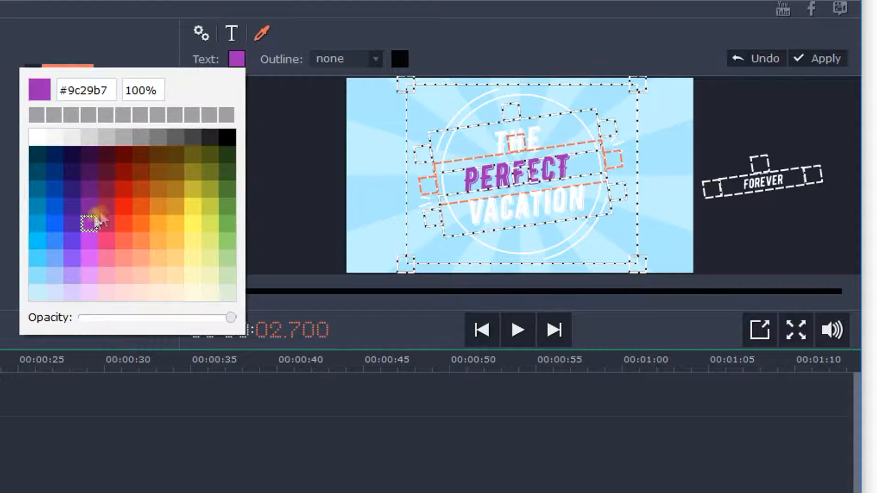
{"action": "left_click", "coordinate": [123, 189]}
{"action": "left_click", "coordinate": [39, 137]}
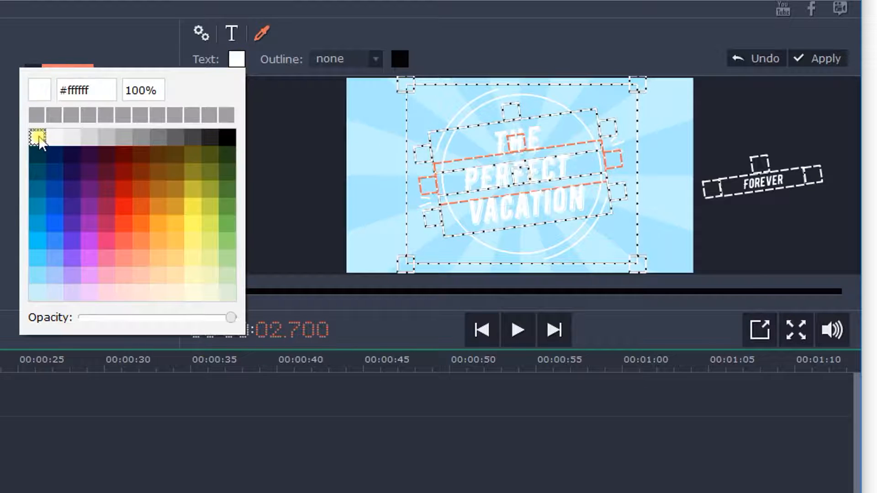
{"action": "left_click", "coordinate": [300, 26]}
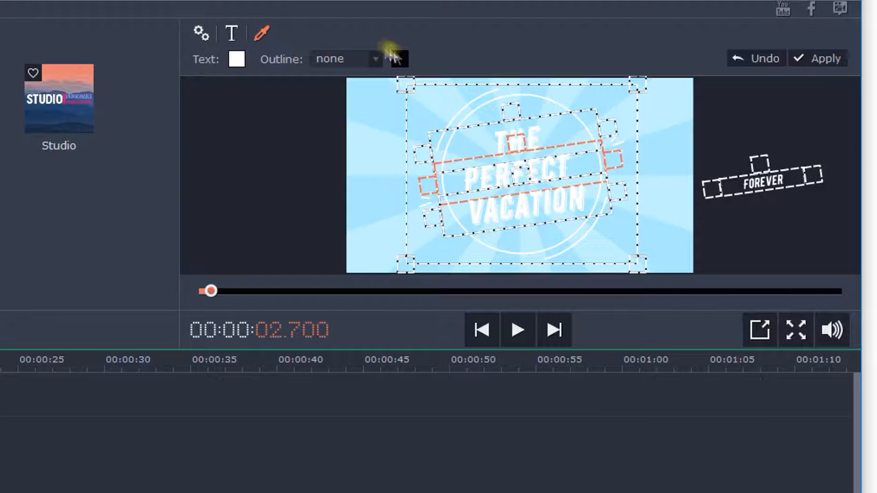
Give the PERFECT line the thinnest outline, try brown, blue and white outline colours, and finish with black
{"action": "left_click", "coordinate": [372, 59]}
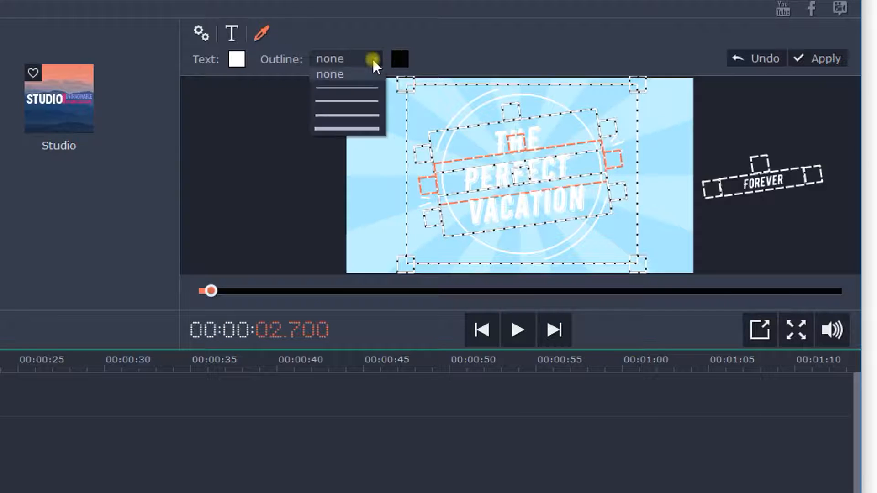
{"action": "left_click", "coordinate": [364, 89]}
{"action": "left_click", "coordinate": [400, 59]}
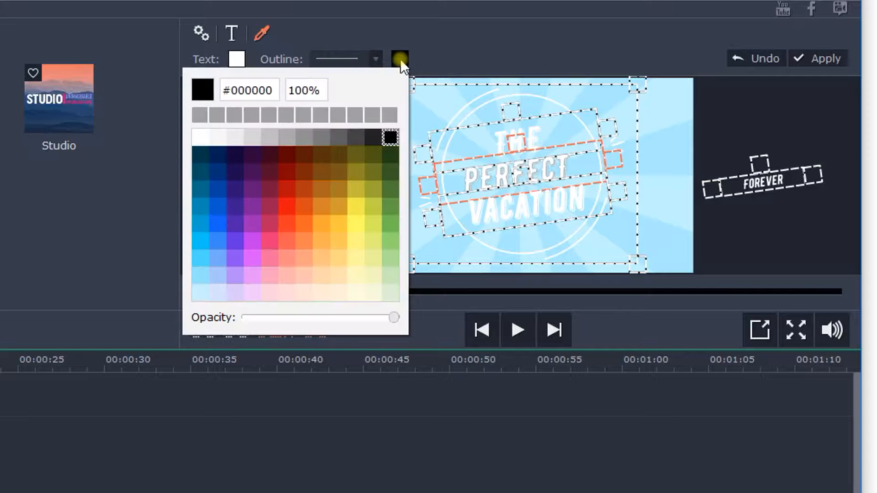
{"action": "left_click", "coordinate": [321, 188]}
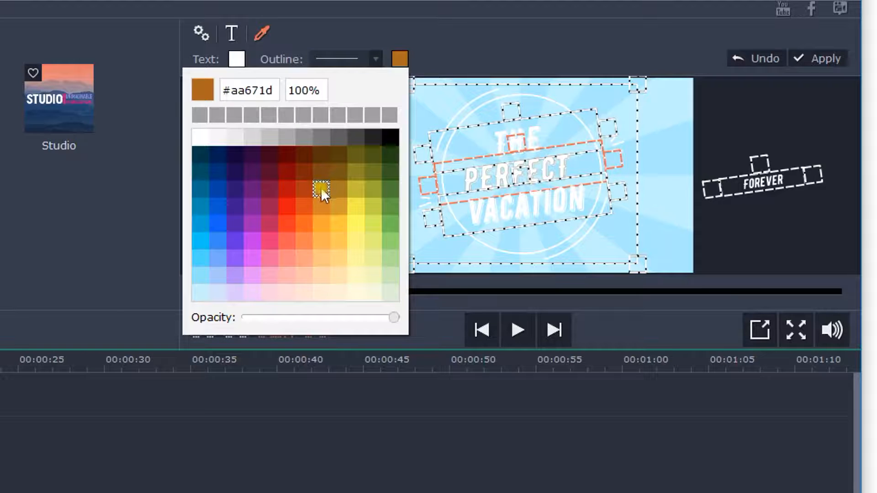
{"action": "left_click", "coordinate": [269, 189]}
{"action": "left_click", "coordinate": [220, 187]}
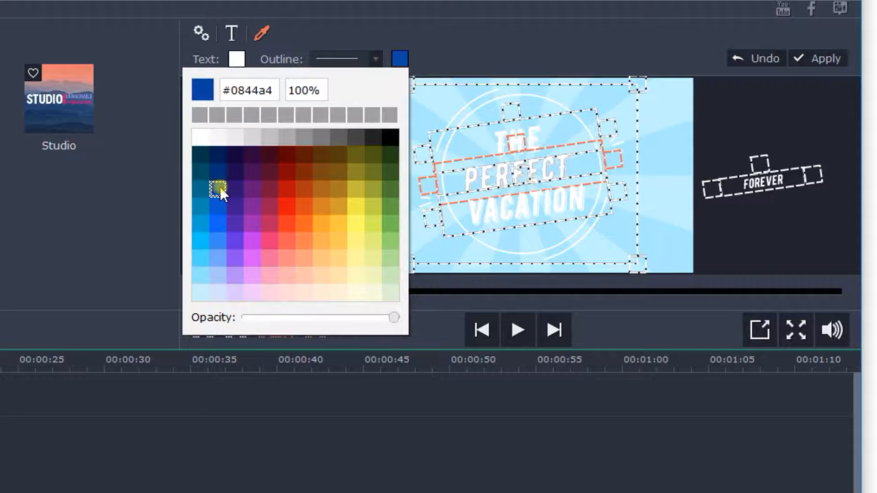
{"action": "left_click", "coordinate": [201, 137]}
{"action": "left_click", "coordinate": [391, 136]}
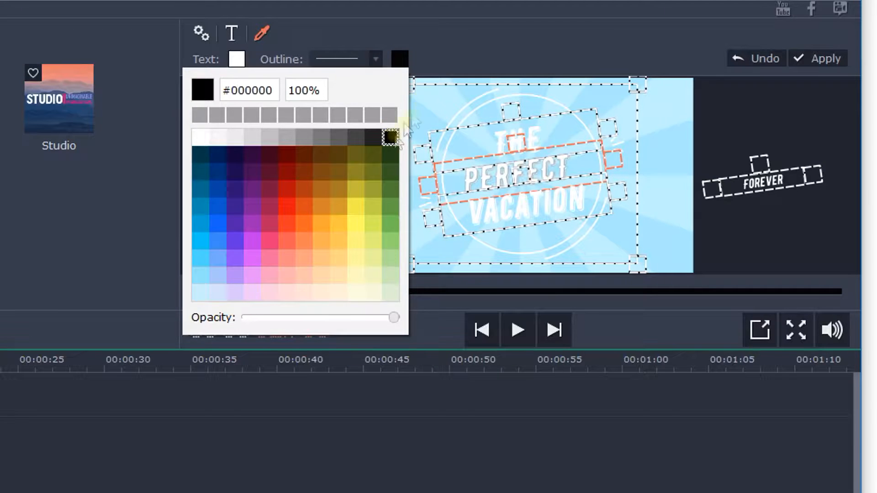
Apply the thinnest outline to the VACATION line and to the THE line
{"action": "left_click", "coordinate": [555, 208]}
{"action": "left_click", "coordinate": [374, 58]}
{"action": "left_click", "coordinate": [378, 88]}
{"action": "left_click", "coordinate": [526, 122]}
{"action": "left_click", "coordinate": [371, 59]}
{"action": "left_click", "coordinate": [372, 89]}
Try dark and light blue on the title's circle decorations, return them to white, and apply the title changes
{"action": "left_click", "coordinate": [638, 82]}
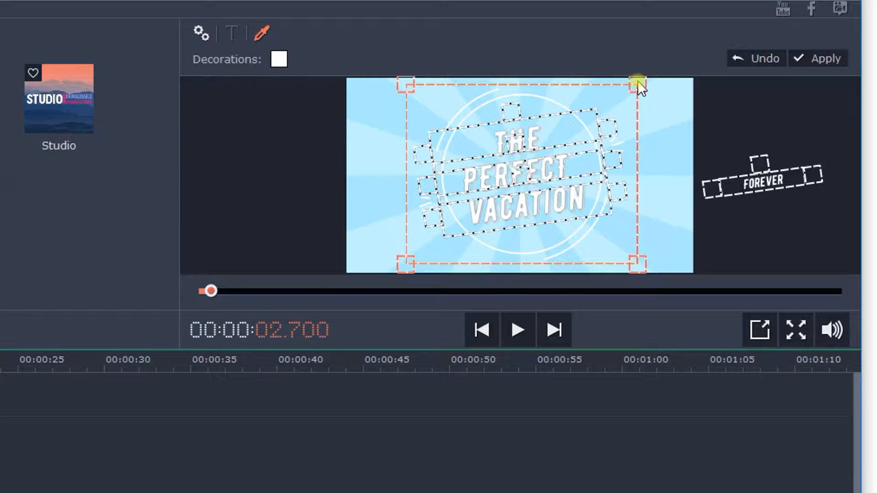
{"action": "left_click", "coordinate": [282, 59]}
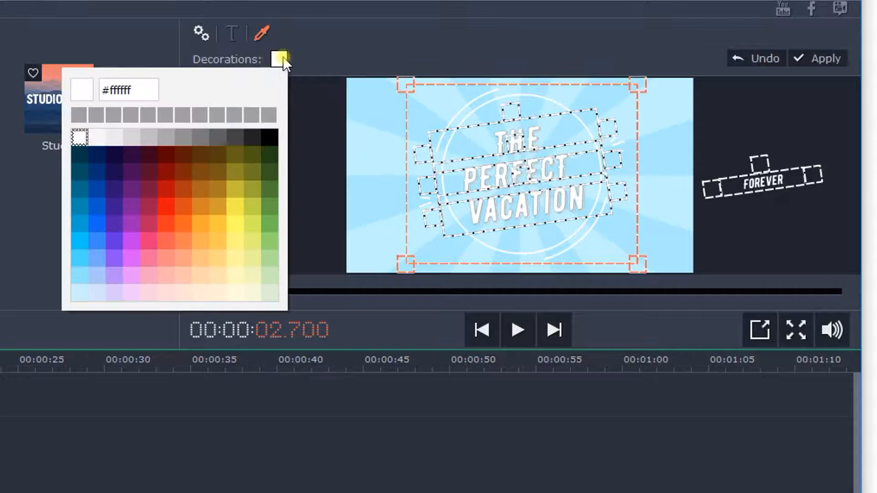
{"action": "left_click", "coordinate": [96, 187]}
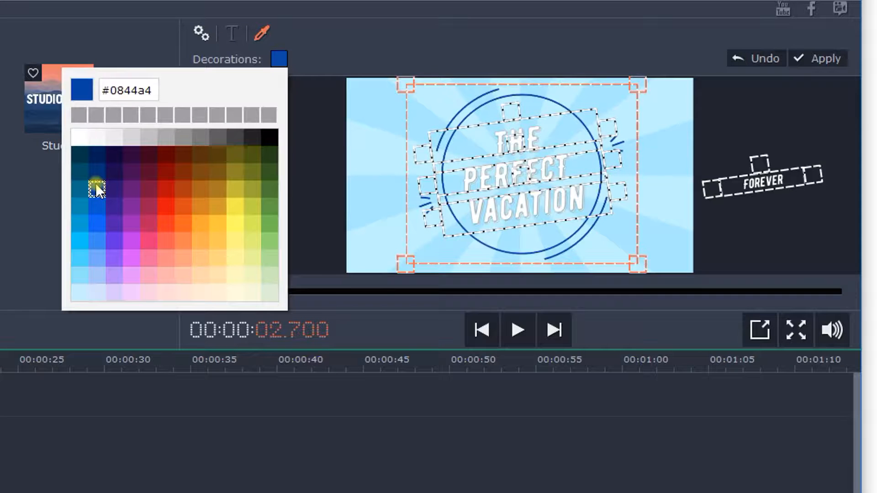
{"action": "left_click", "coordinate": [100, 207]}
{"action": "left_click", "coordinate": [80, 239]}
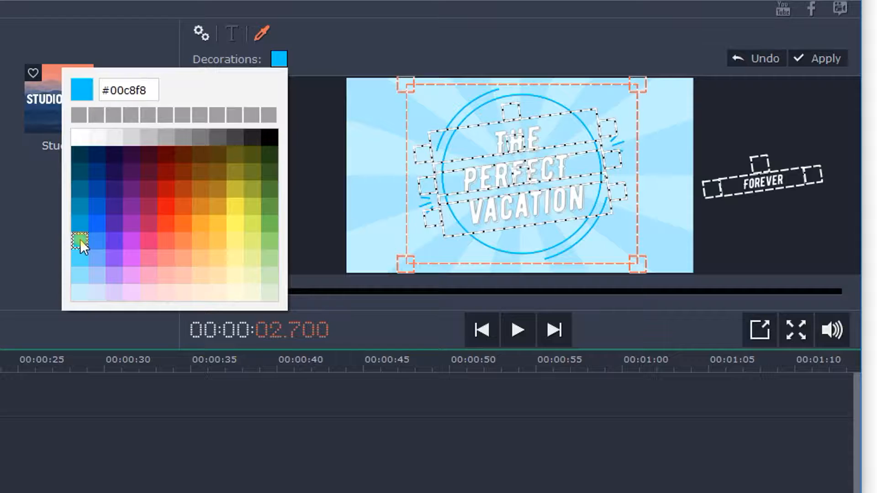
{"action": "left_click", "coordinate": [81, 138]}
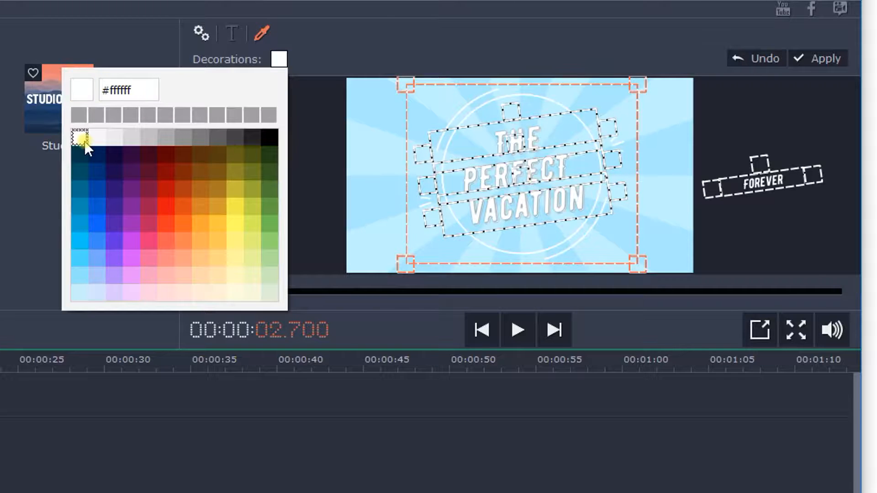
{"action": "left_click", "coordinate": [379, 29]}
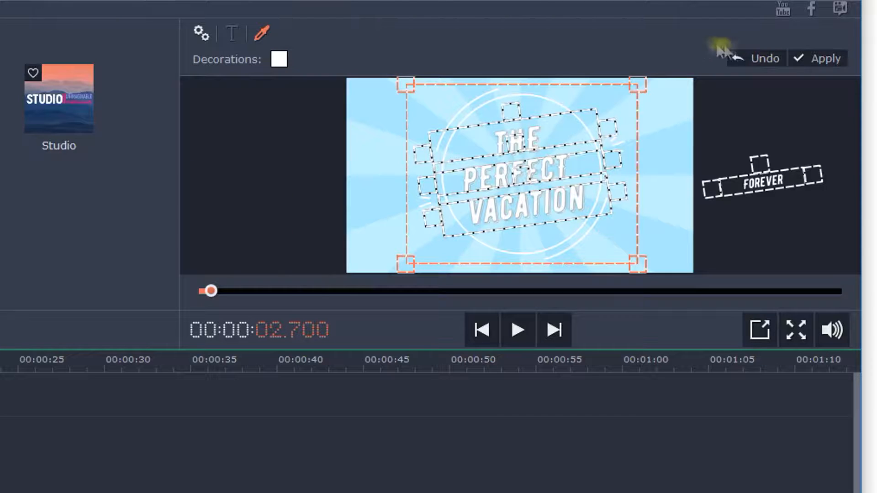
{"action": "left_click", "coordinate": [820, 57]}
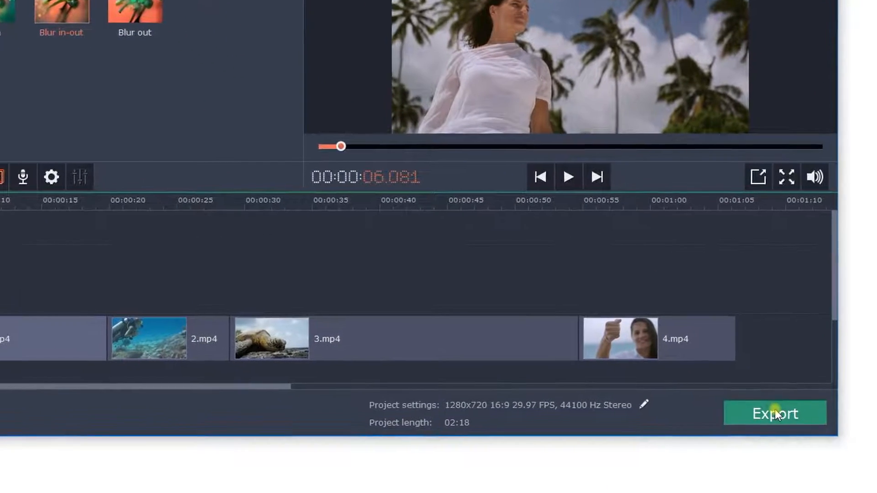
Open the export settings and look through the presets for Apple, Android and other devices
{"action": "left_click", "coordinate": [774, 409]}
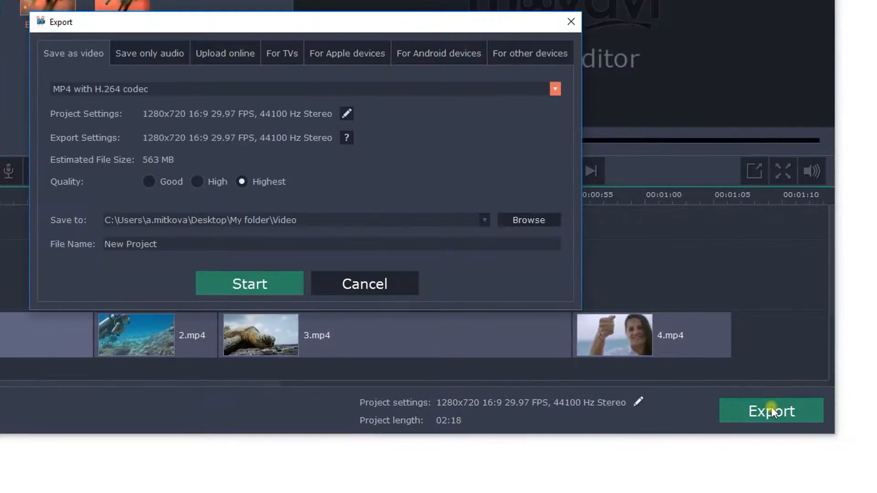
{"action": "left_click", "coordinate": [366, 53]}
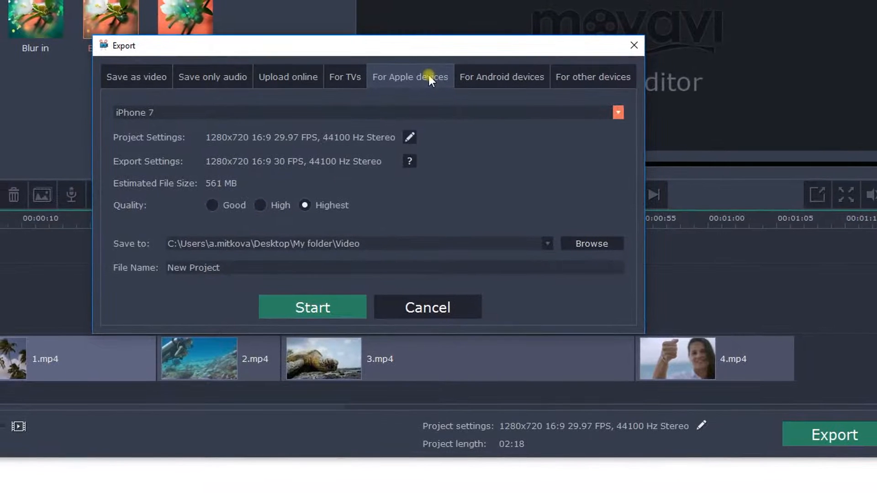
{"action": "left_click", "coordinate": [495, 75]}
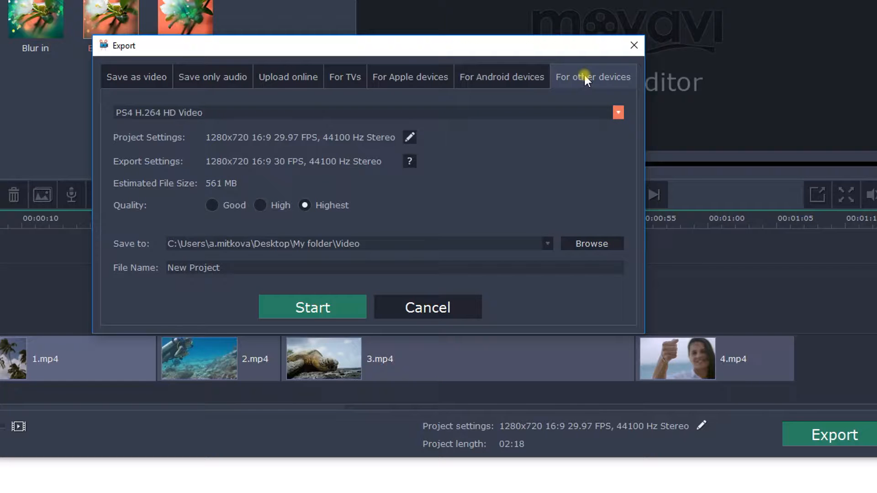
Export the project as a video file in the MP4 with H.264 codec format
{"action": "left_click", "coordinate": [142, 73]}
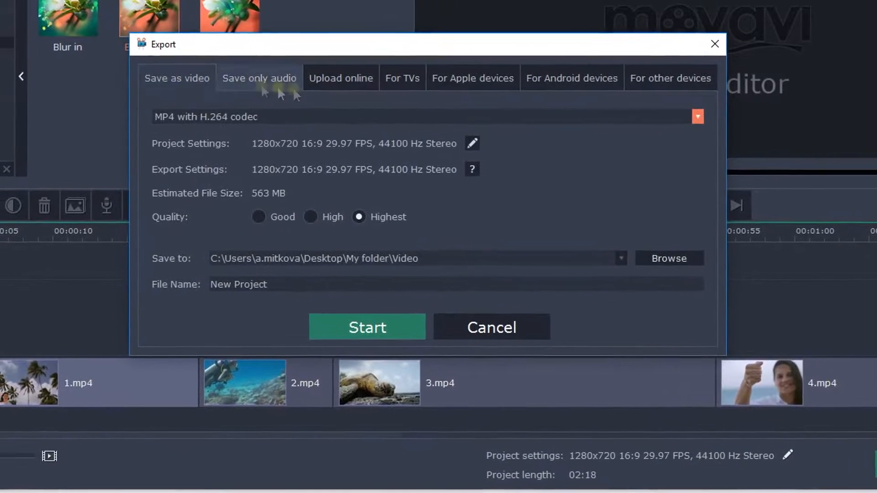
{"action": "left_click", "coordinate": [707, 117]}
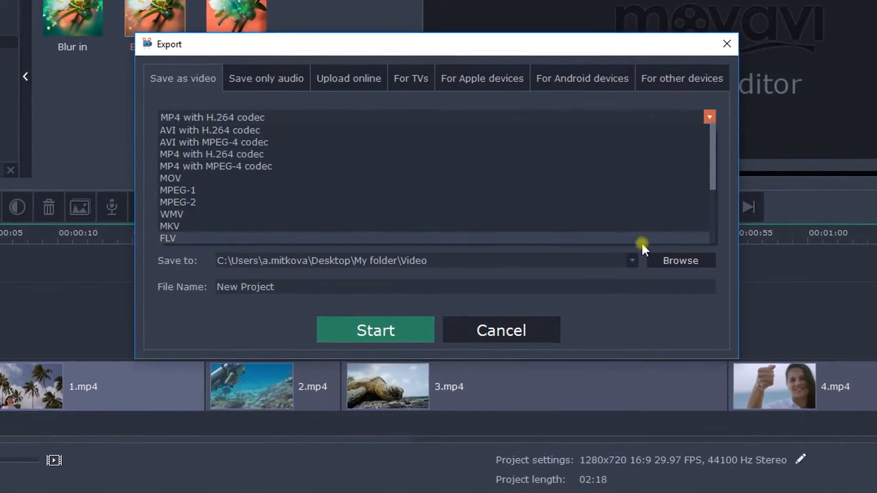
{"action": "left_click", "coordinate": [620, 155]}
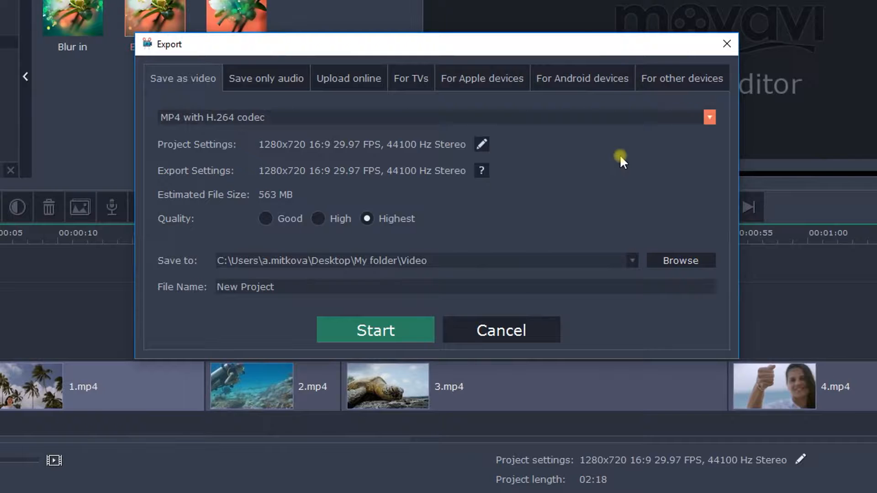
{"action": "left_click", "coordinate": [412, 327]}
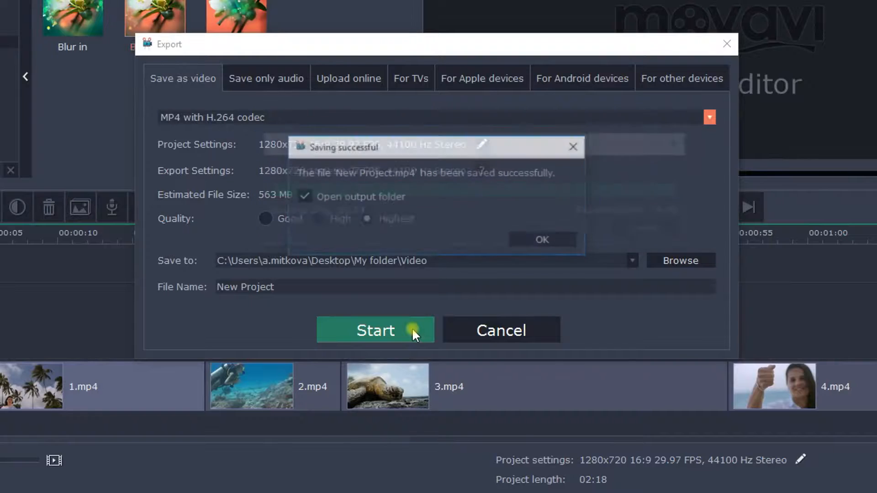
{"action": "left_click", "coordinate": [542, 239]}
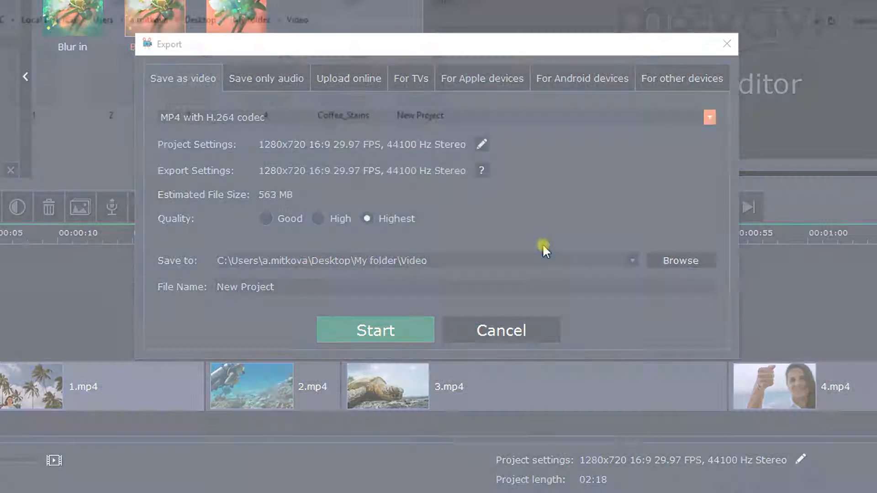